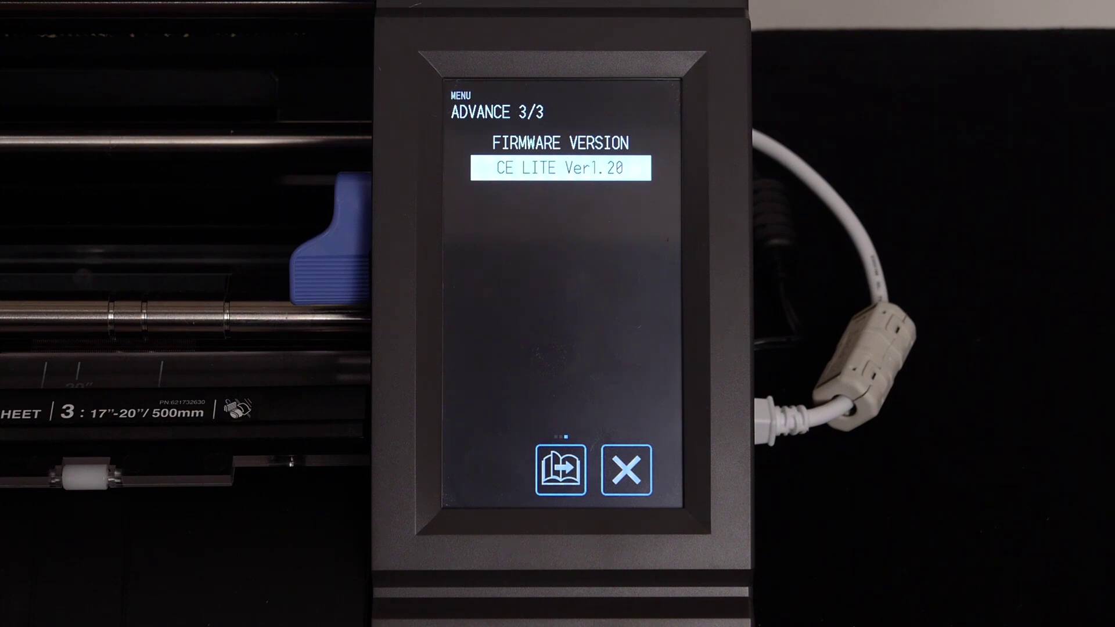
Step: Back out of the Advance pages to the CE Lite-50 main Menu list
click(560, 469)
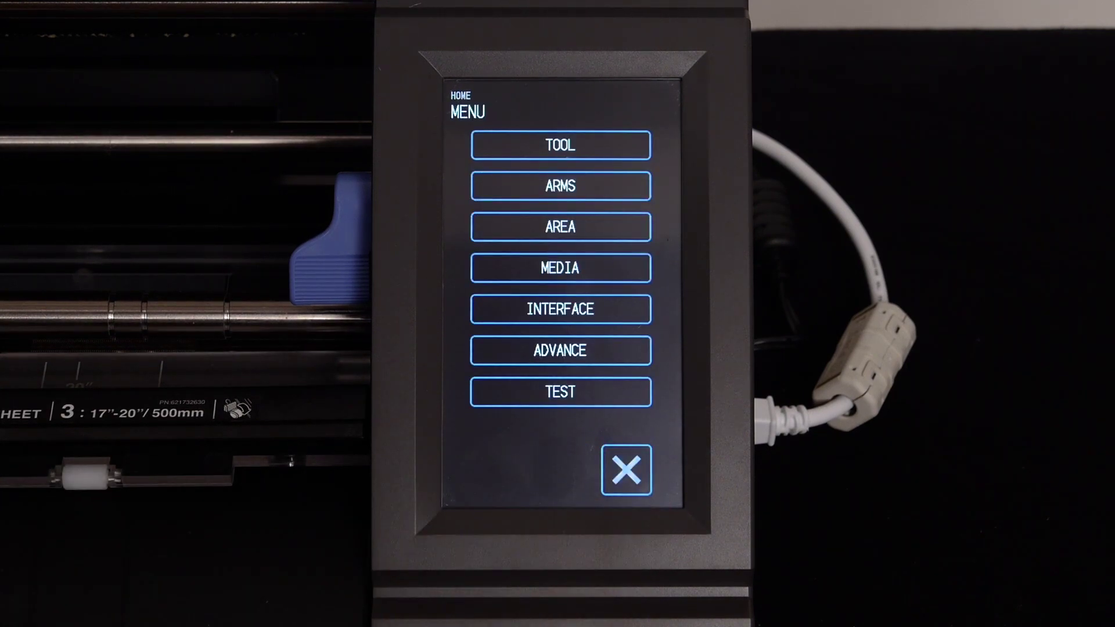
Step: Return the cutter panel to Home, then select the address in Edge's Google page
click(626, 469)
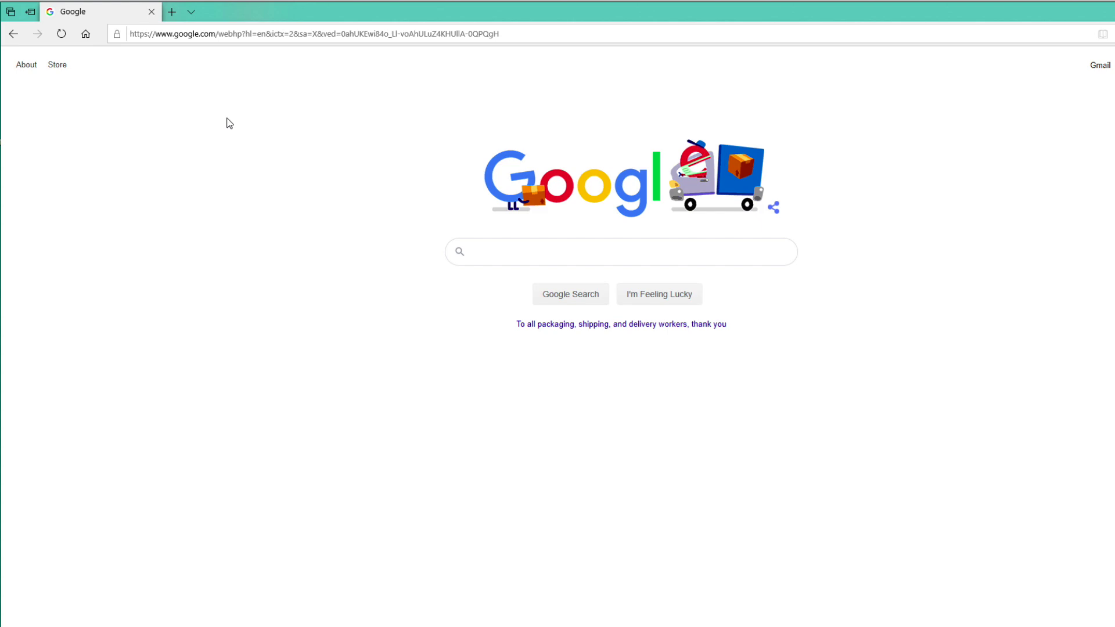
click(174, 41)
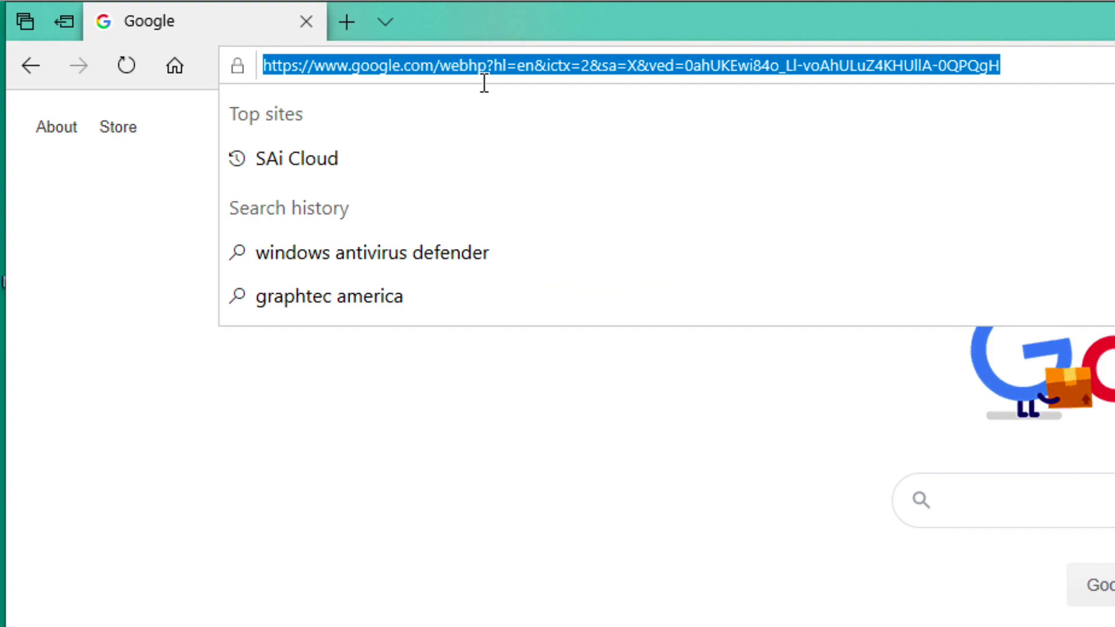
text(ww)
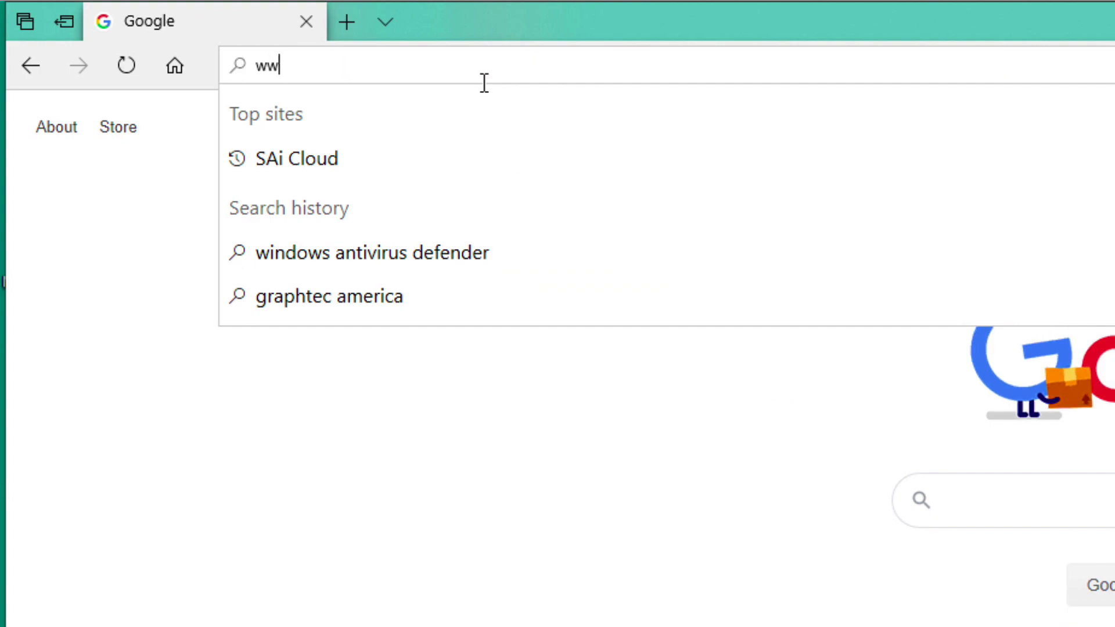
text(w.graphtecamerica.)
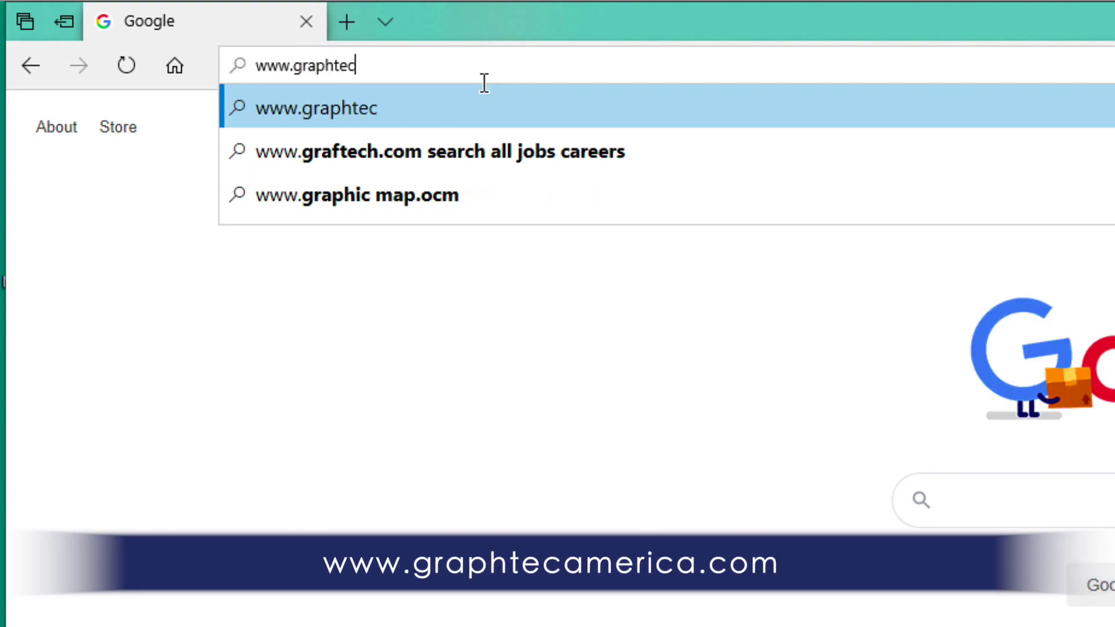
text(com)
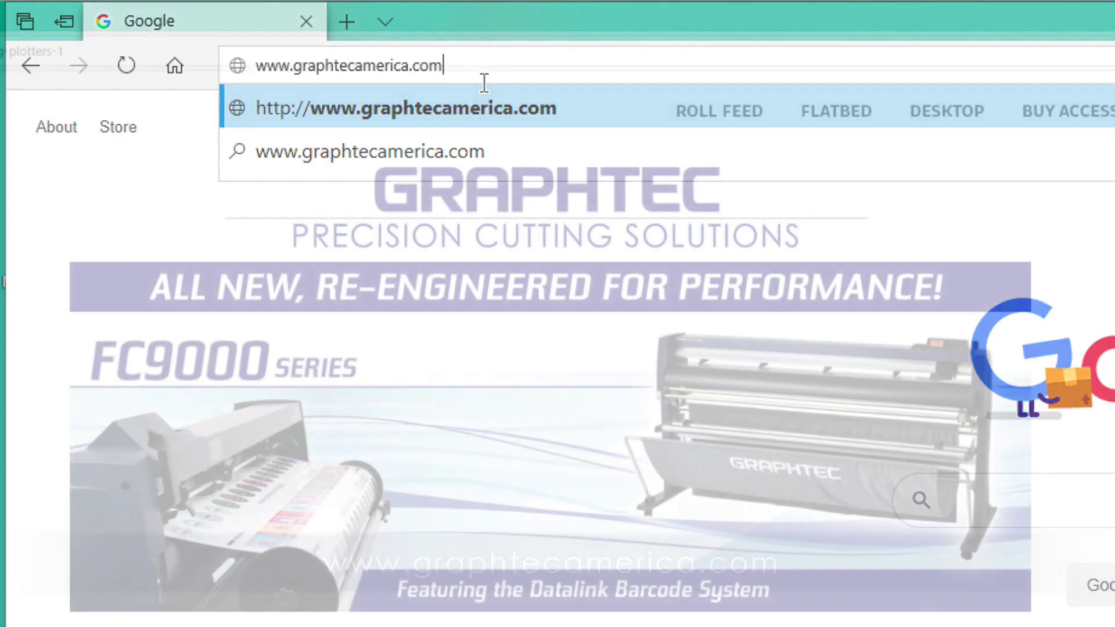
key(Return)
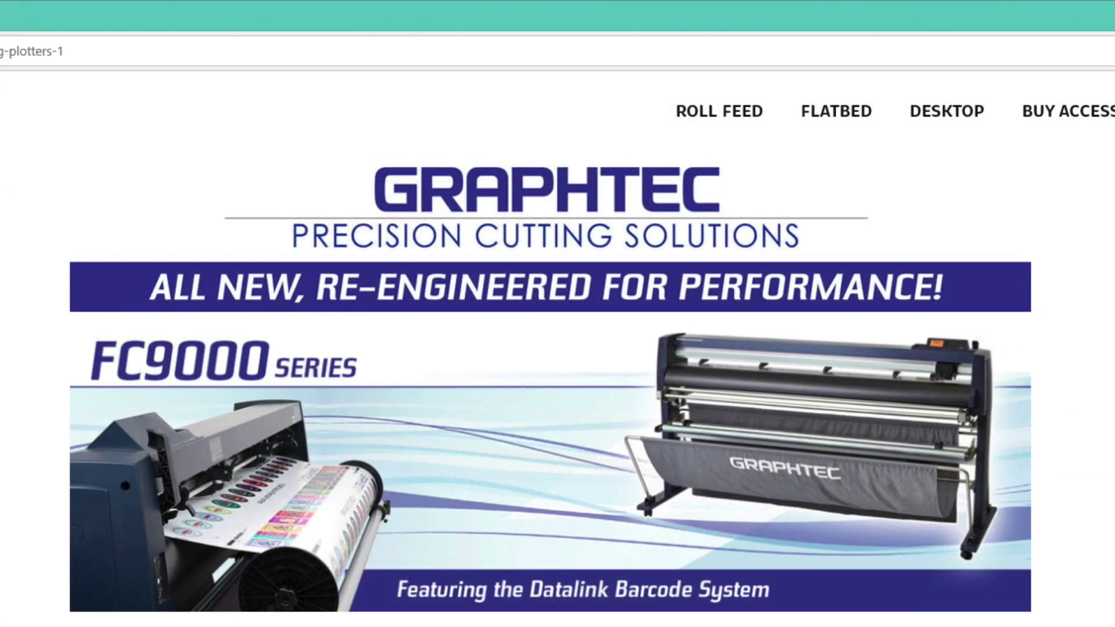
mouse_move(904, 105)
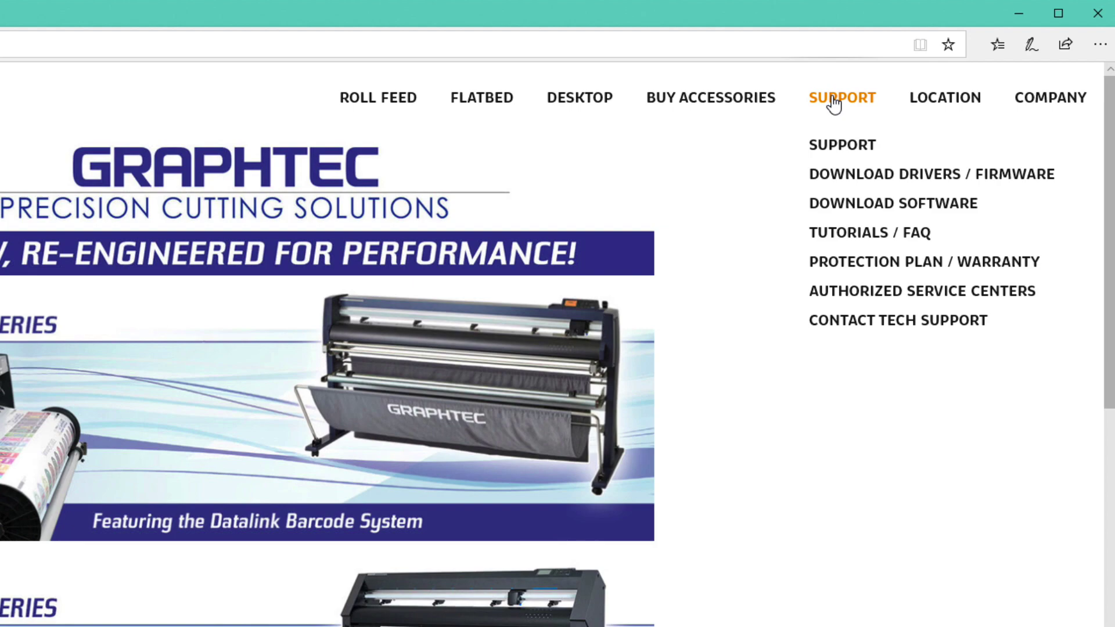
click(860, 176)
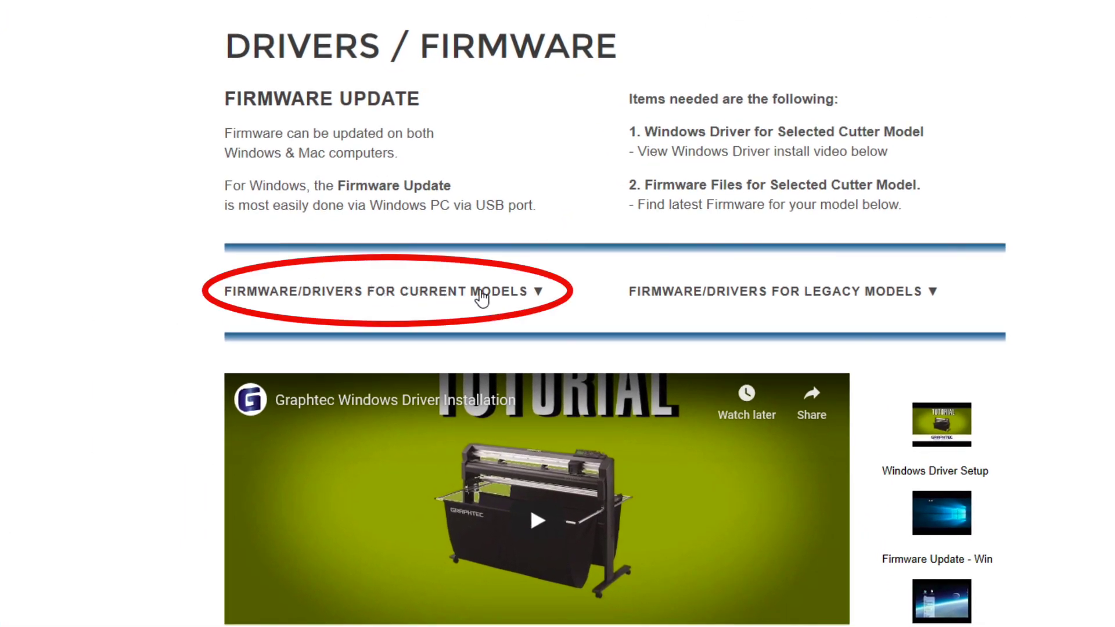
click(485, 296)
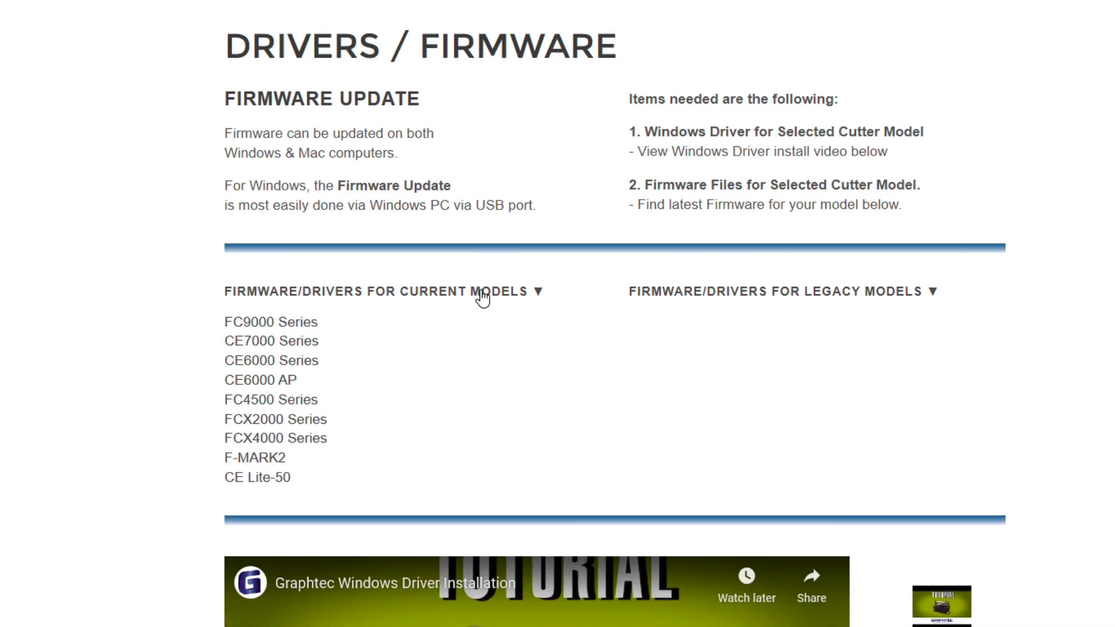
click(275, 476)
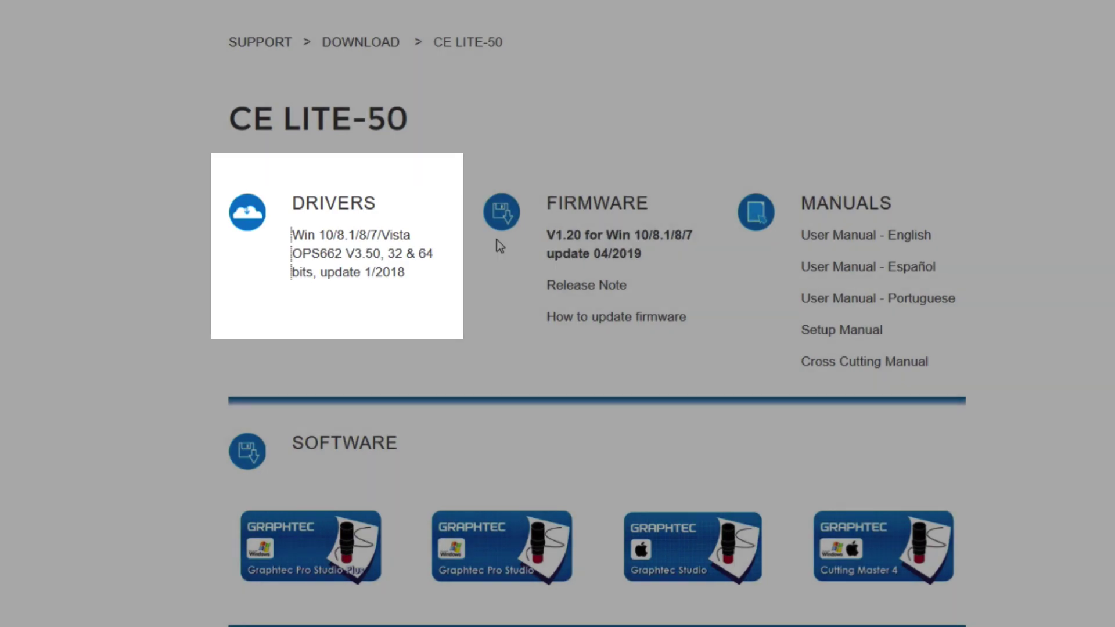
Step: Download and save the CE Lite-50 driver package OPS662+Cutting+Plotter+USB+Driver.zip
click(298, 269)
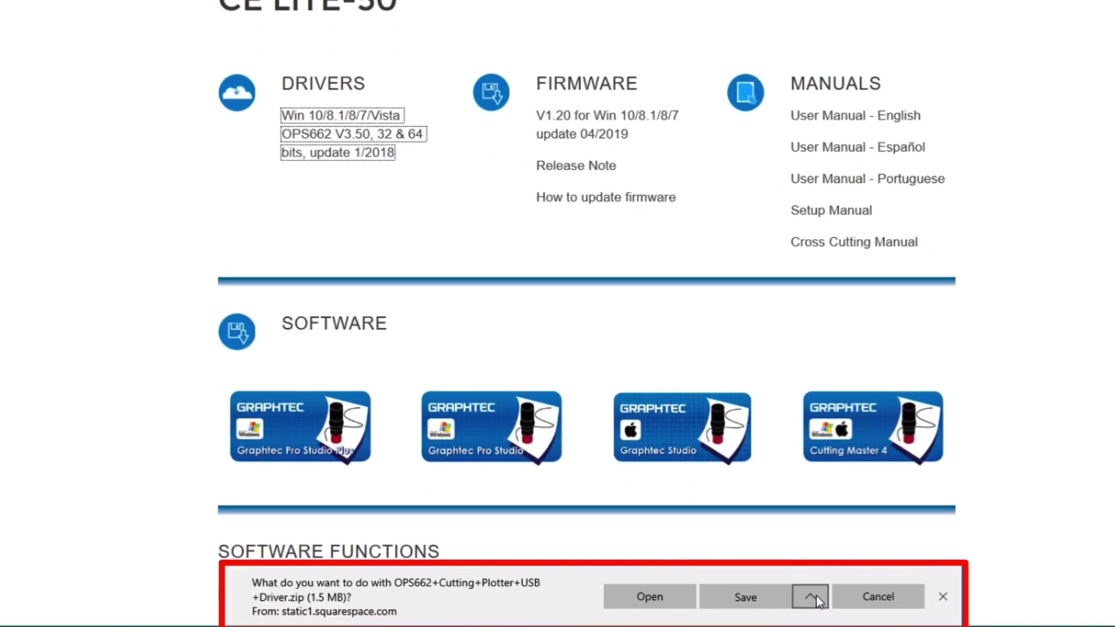
click(816, 594)
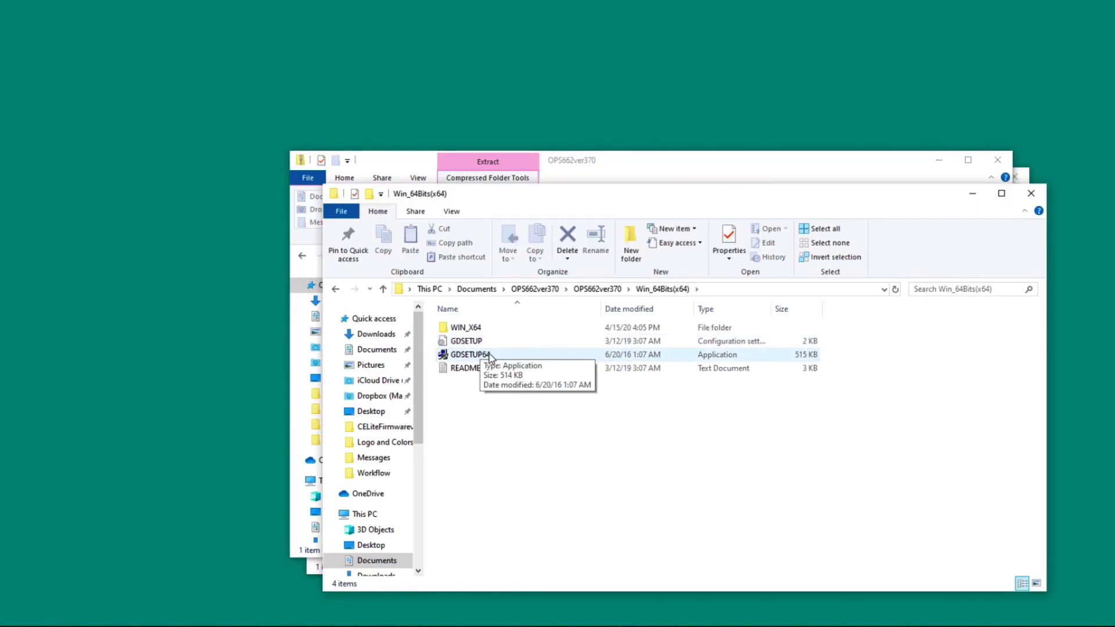
Step: Run GDSETUP64, install the driver for Graphtec CE LITE, and restart Windows
double_click(473, 354)
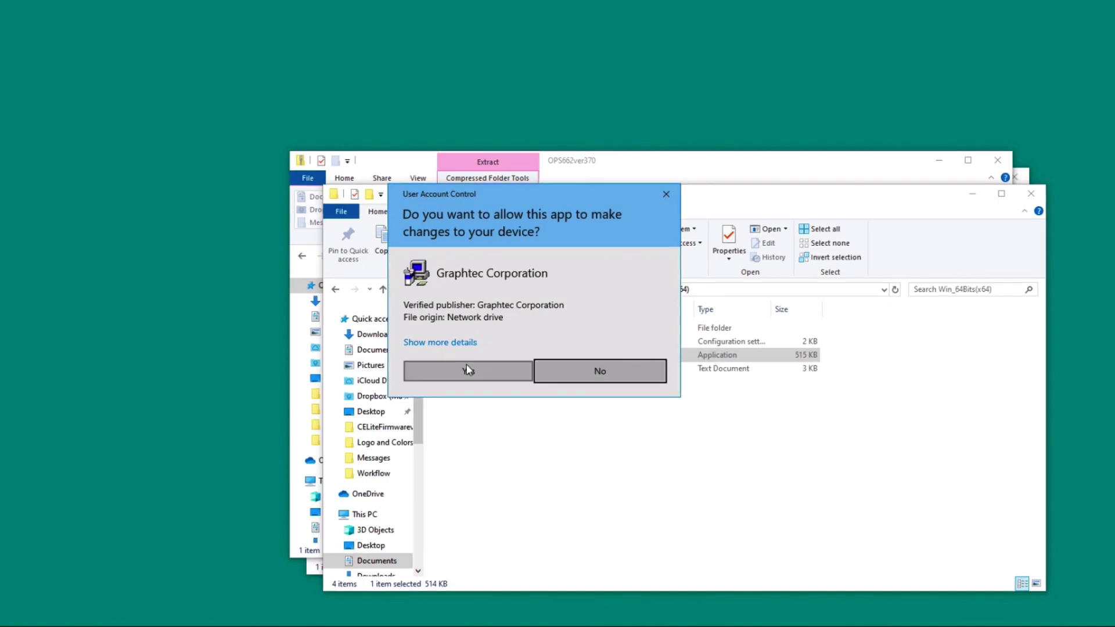
click(466, 370)
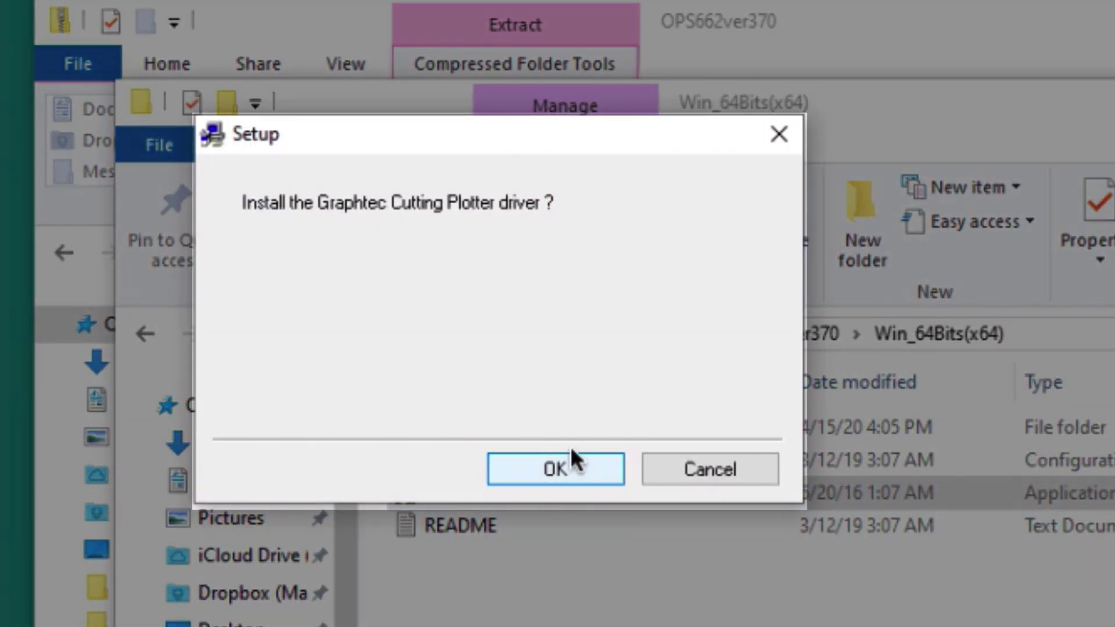
click(562, 462)
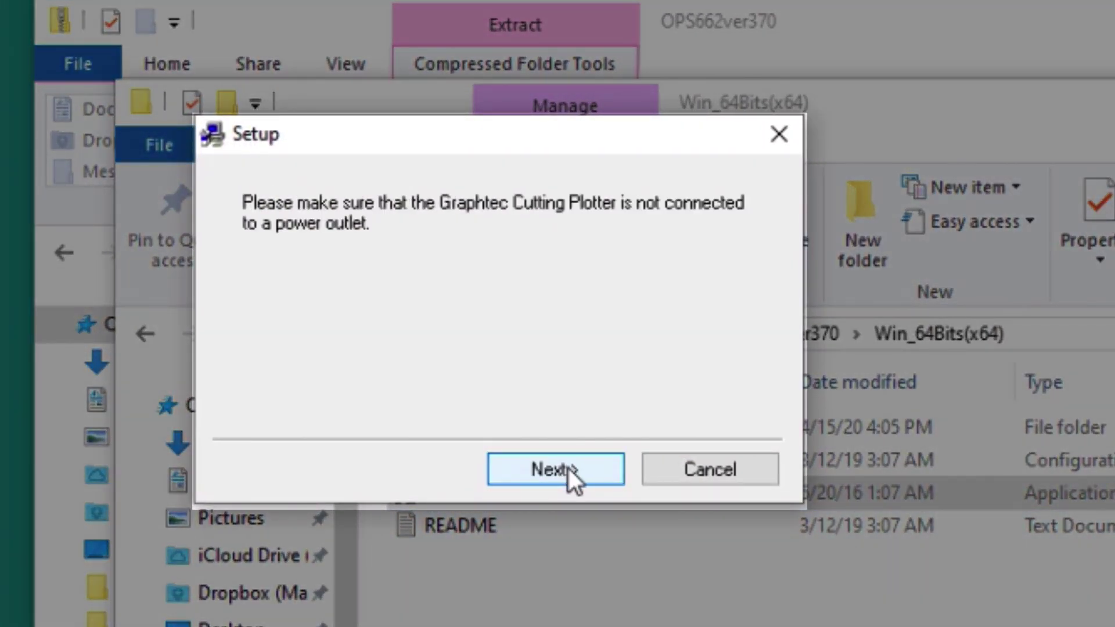
click(568, 469)
click(562, 475)
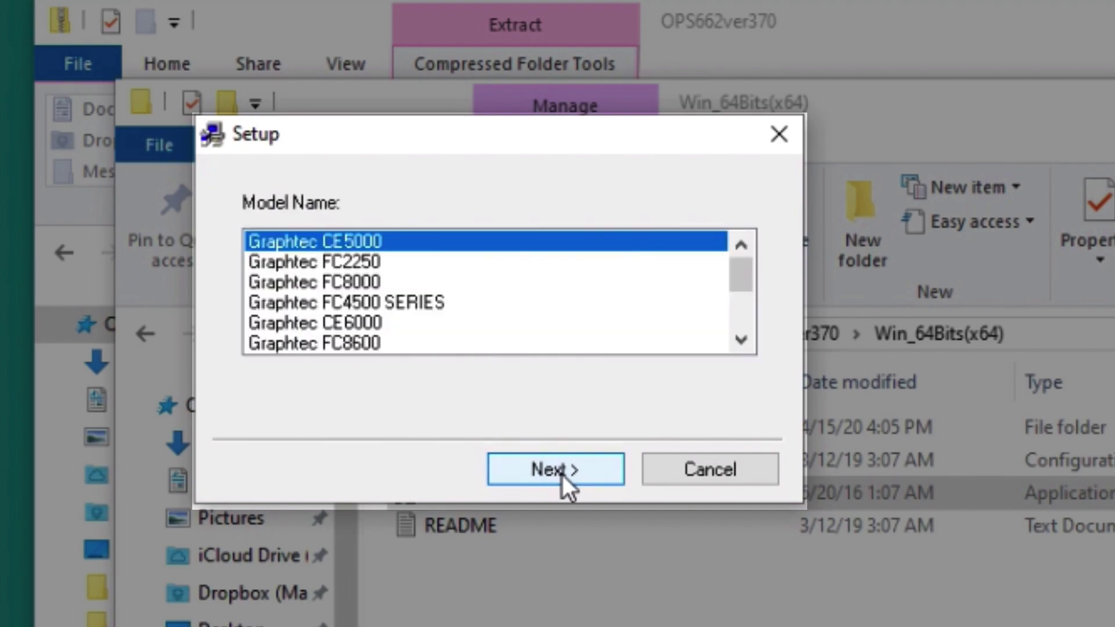
click(740, 318)
click(355, 302)
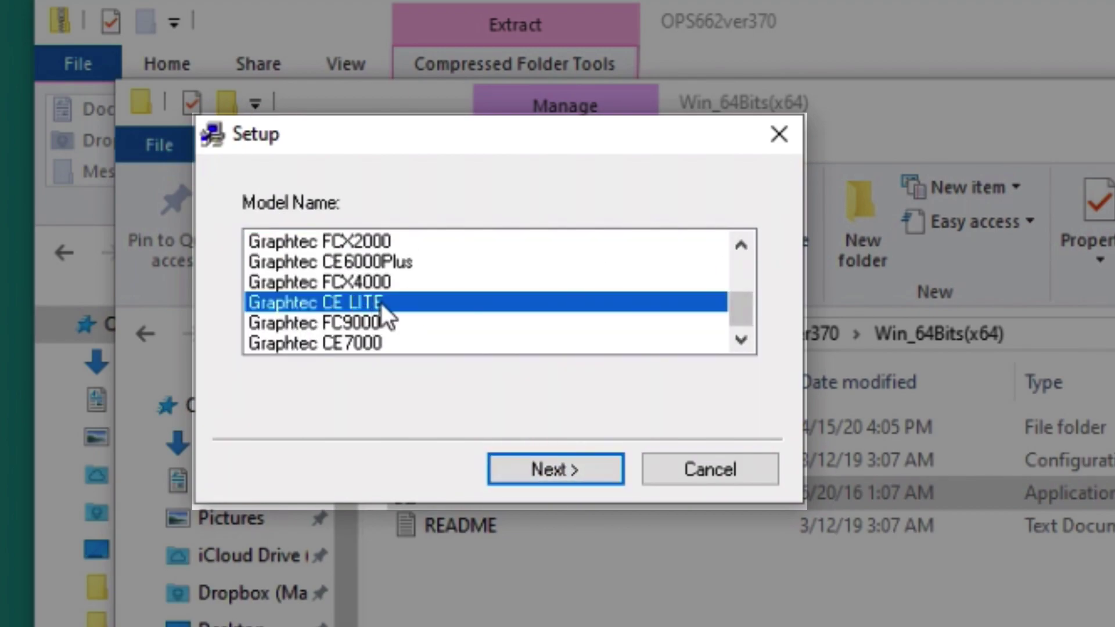
click(549, 469)
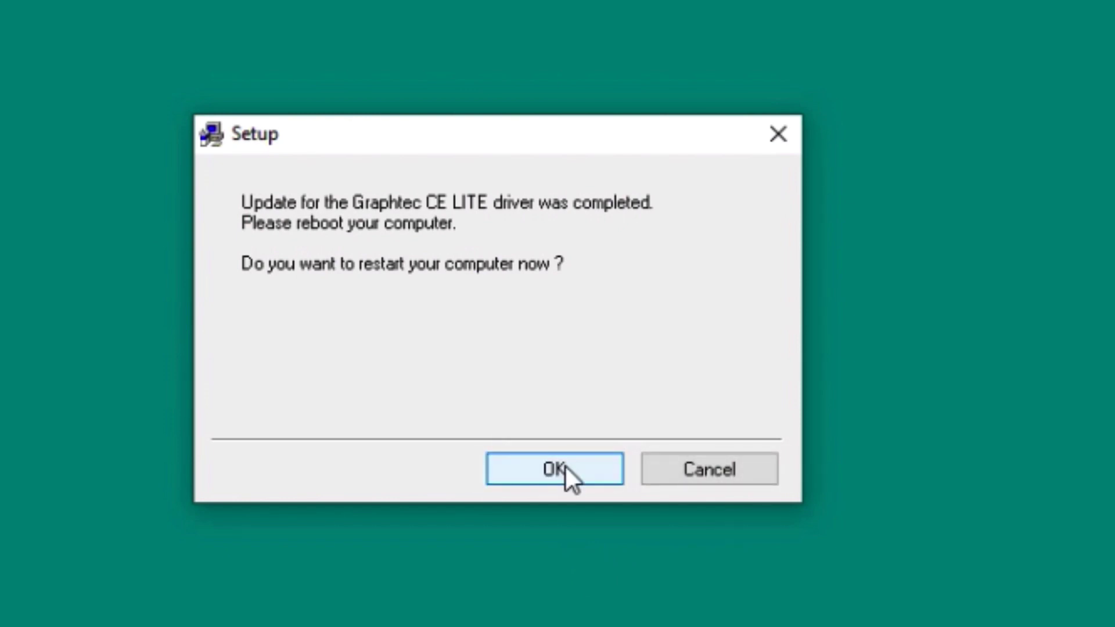
click(564, 467)
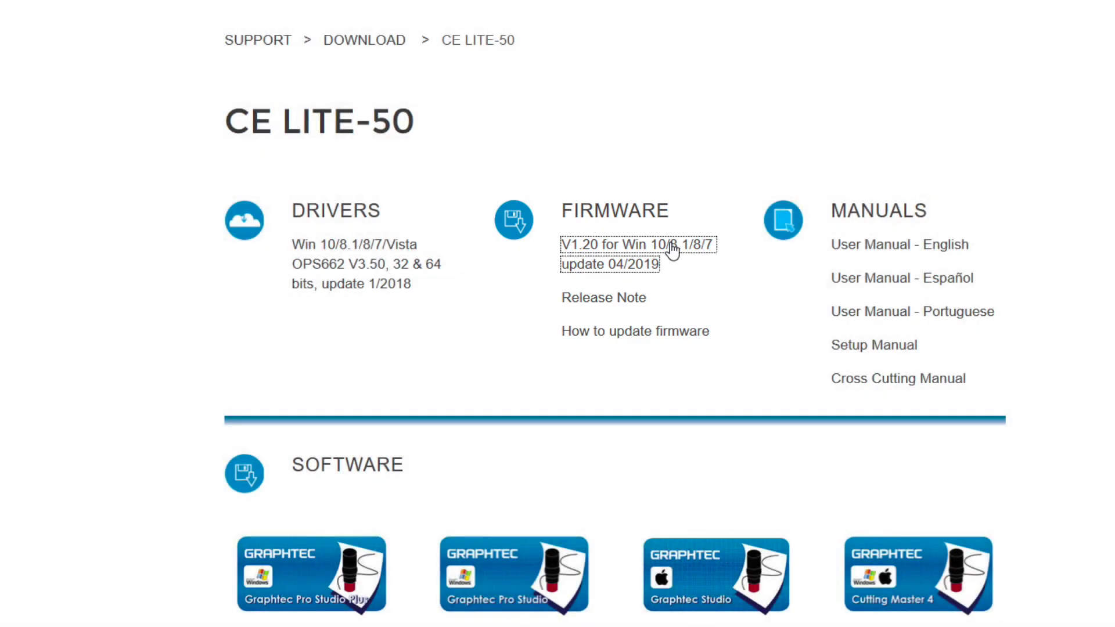
Step: Download and save the Firmware V1.20 package CELiteFirmwarev120.zip
click(671, 257)
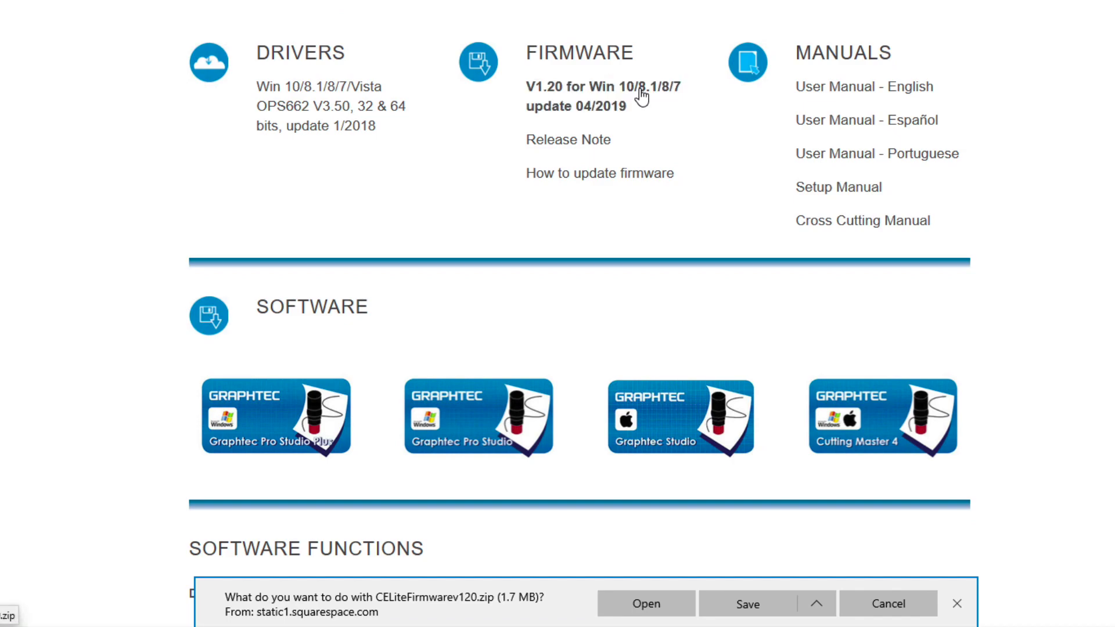
click(753, 603)
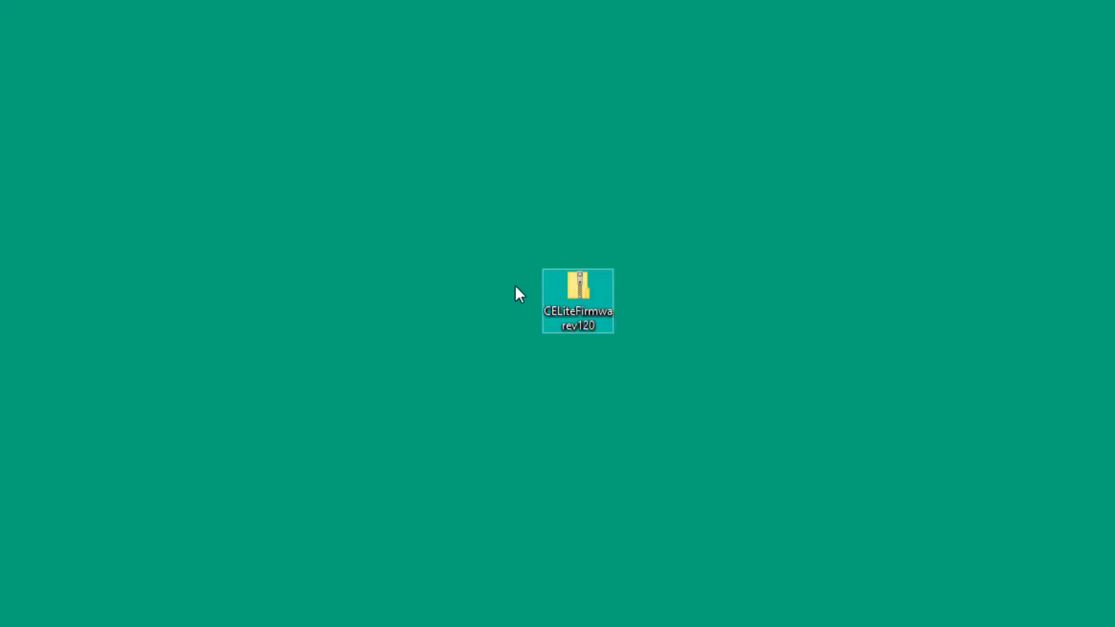
Step: Open CELiteFirmwarev120.zip and launch SEND to start Data File Output Utility Ver.2.08
key(Return)
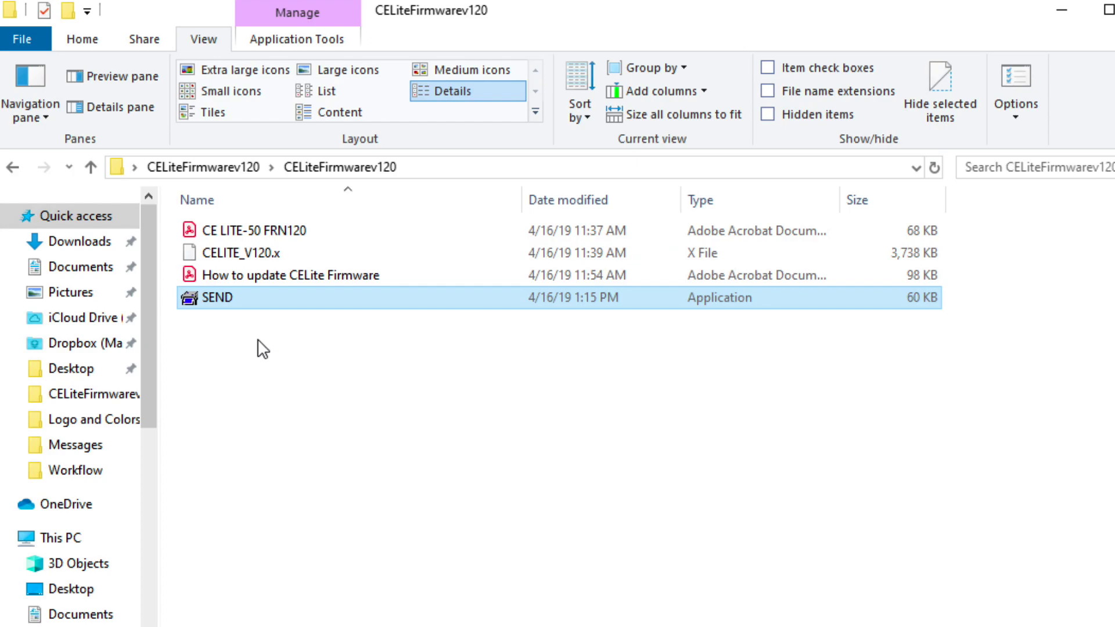
double_click(200, 297)
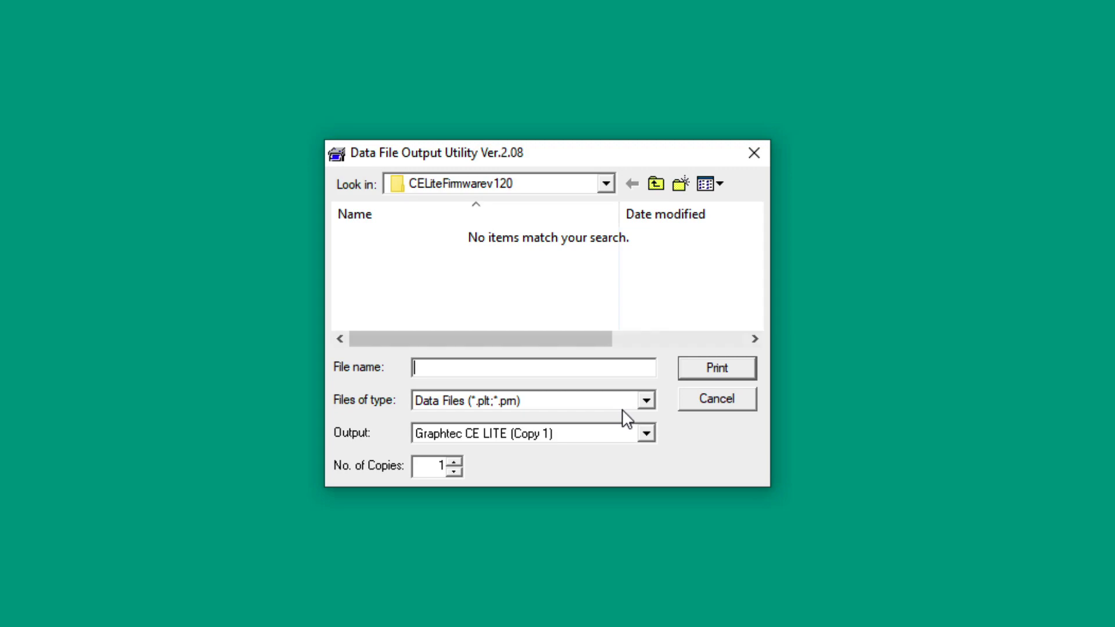
Step: Set output to Graphtec CE LITE (Copy 1), show All Files (*.*), and select CELITE_V120.x
click(647, 433)
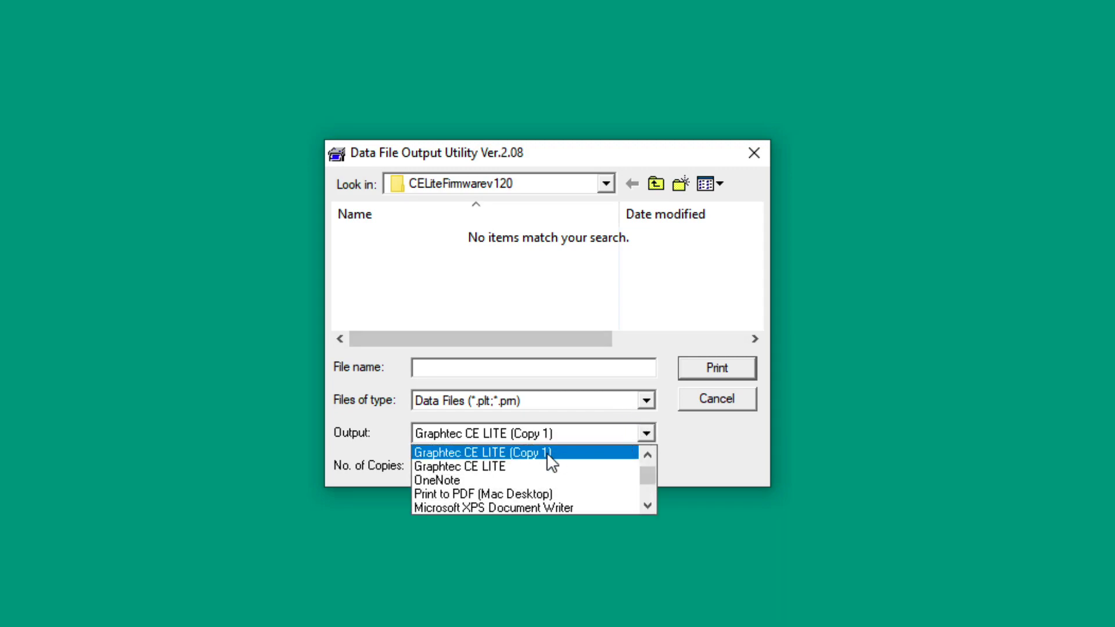
click(546, 452)
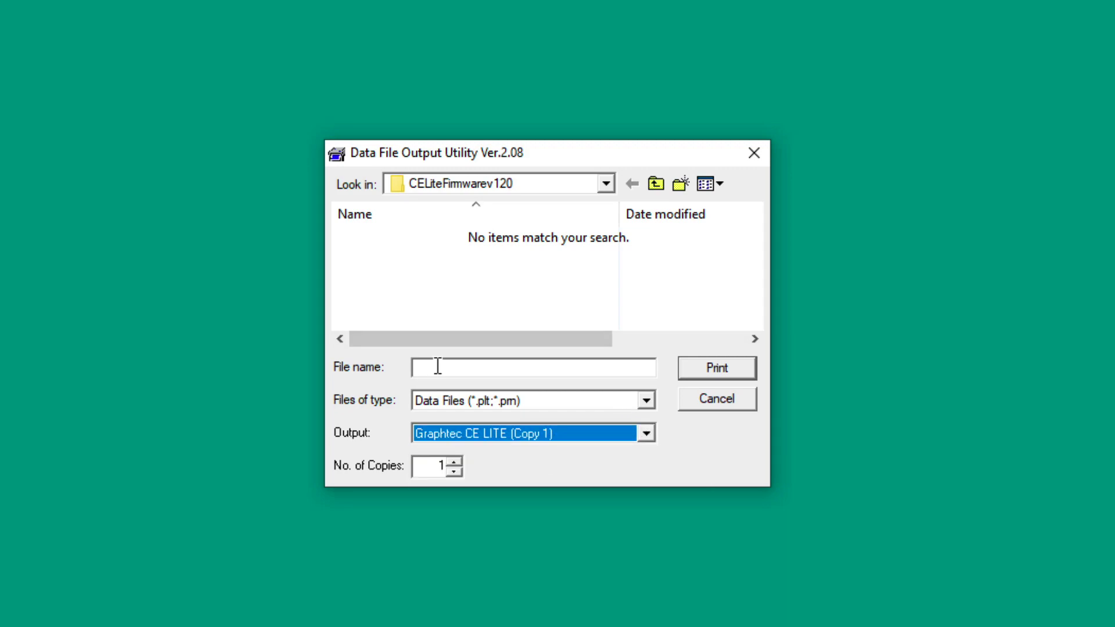
click(430, 399)
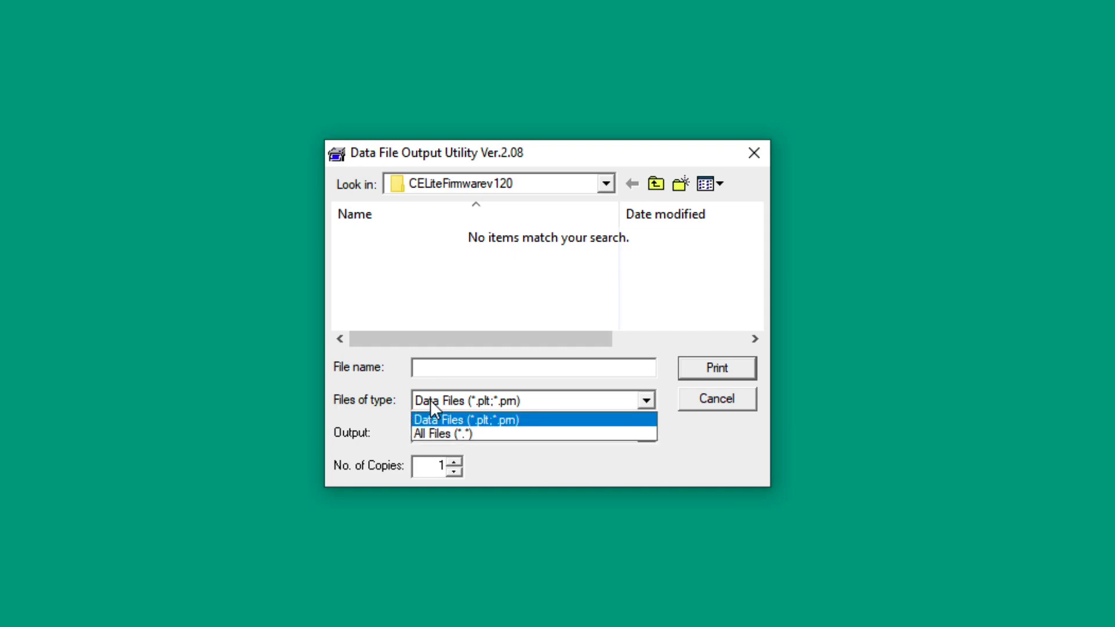
click(436, 434)
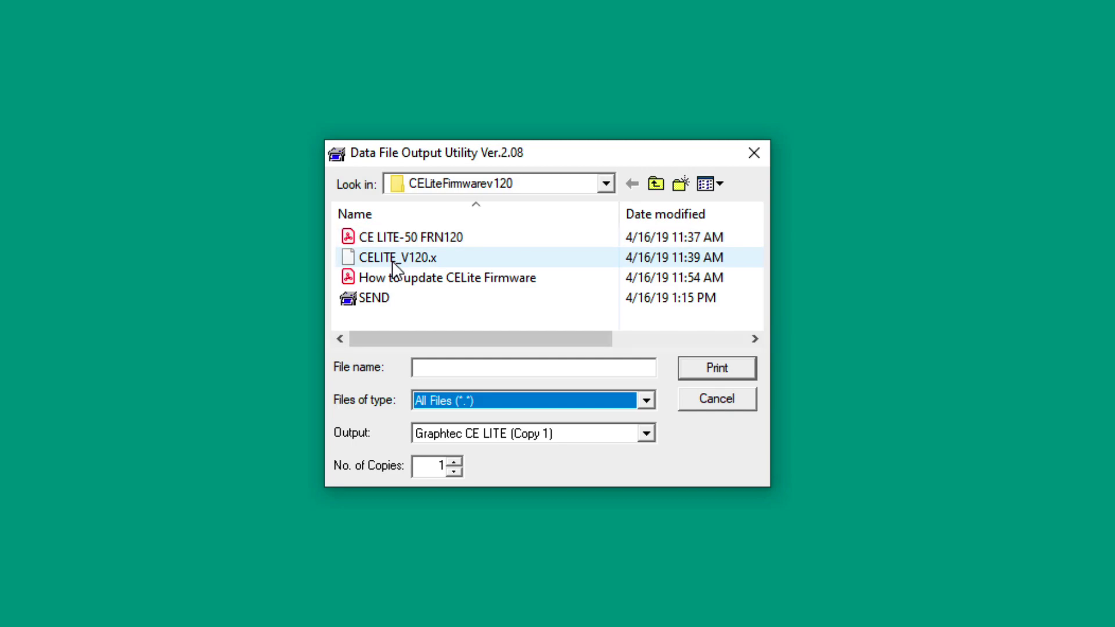
click(407, 257)
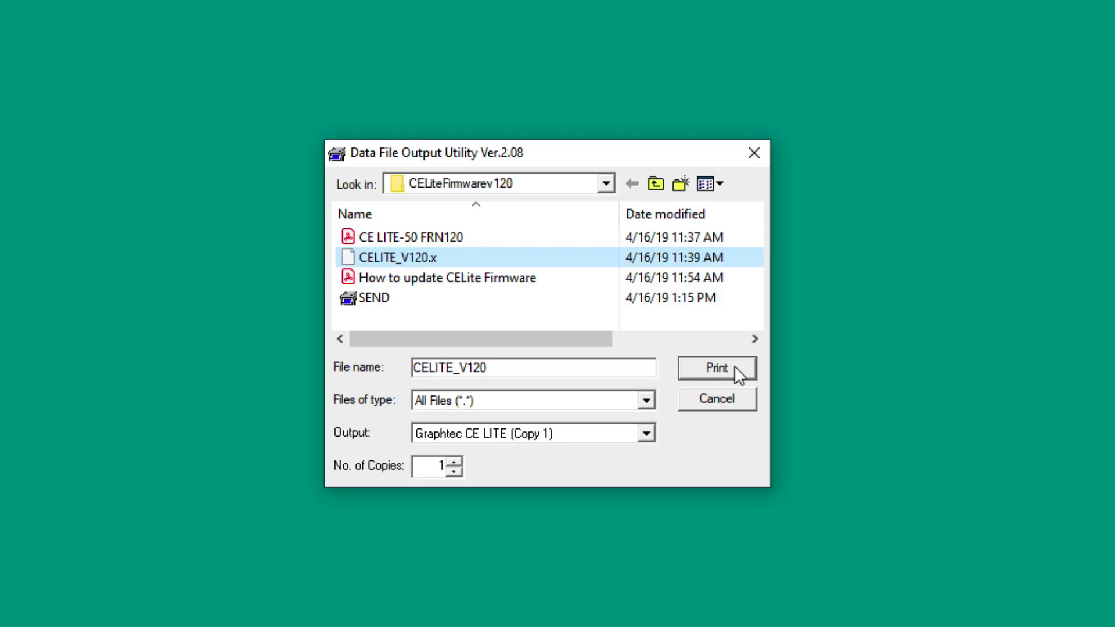
Step: Print CELITE_V120.x to the Graphtec CE LITE cutter to begin flash writing
click(735, 368)
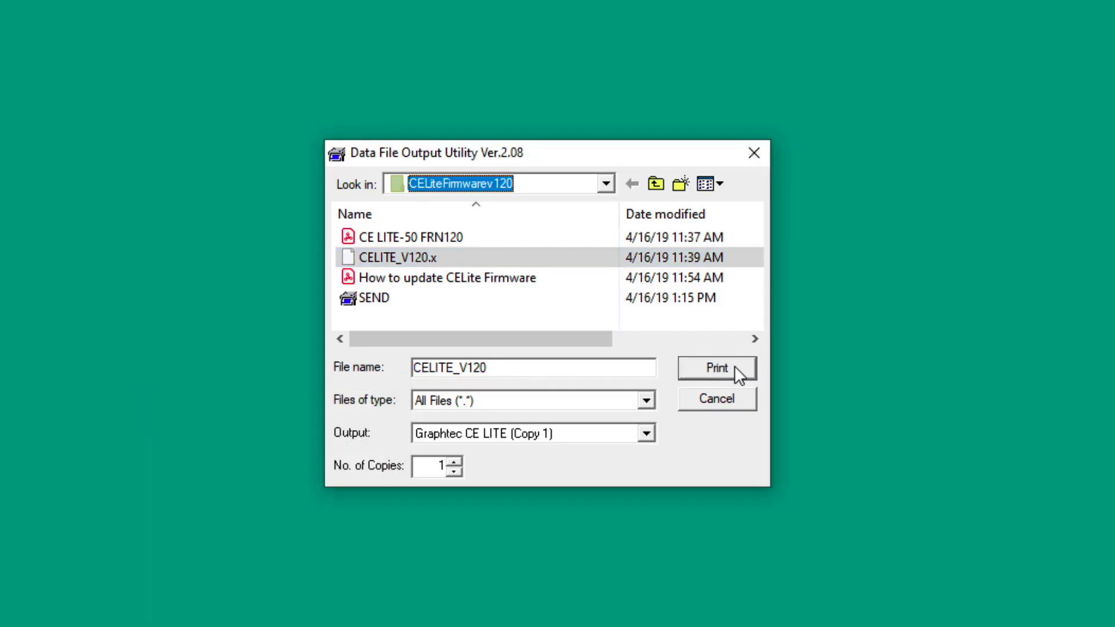